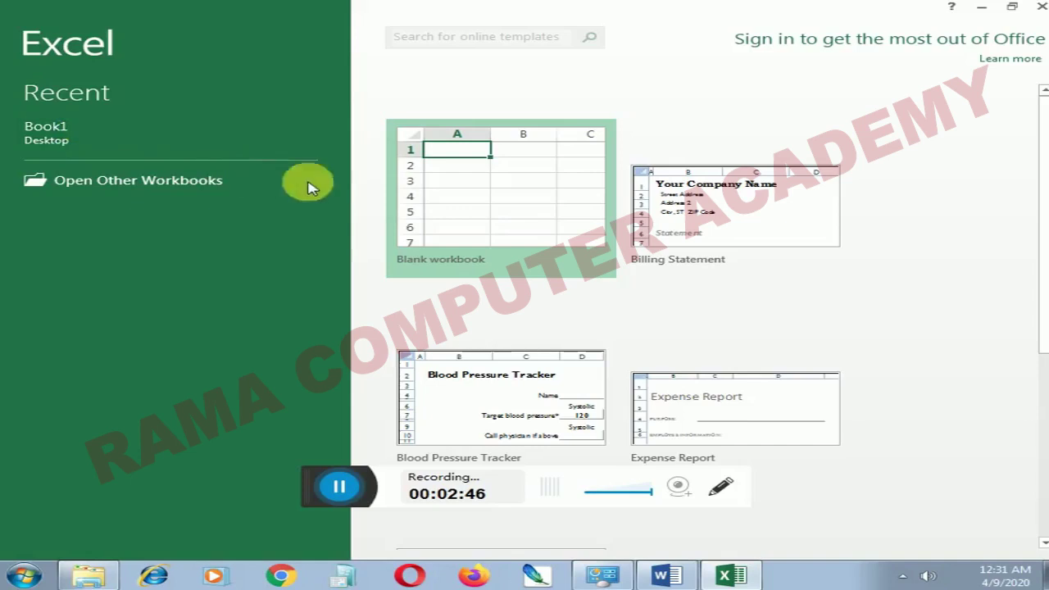
Step: Browse the available templates and create a new blank workbook
scroll(692, 220, down, 1)
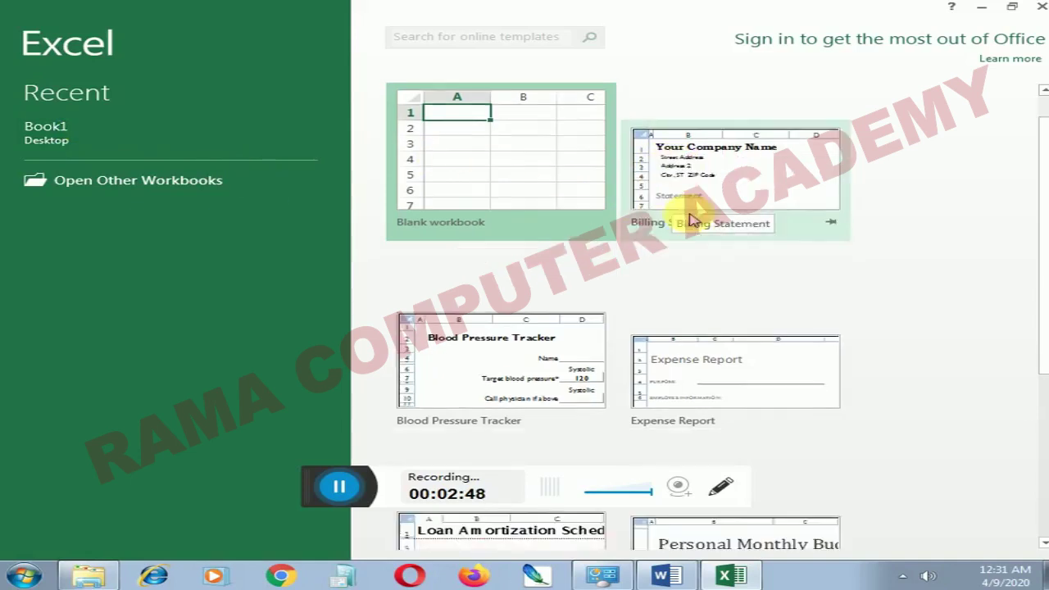
scroll(691, 217, down, 1)
scroll(484, 380, down, 1)
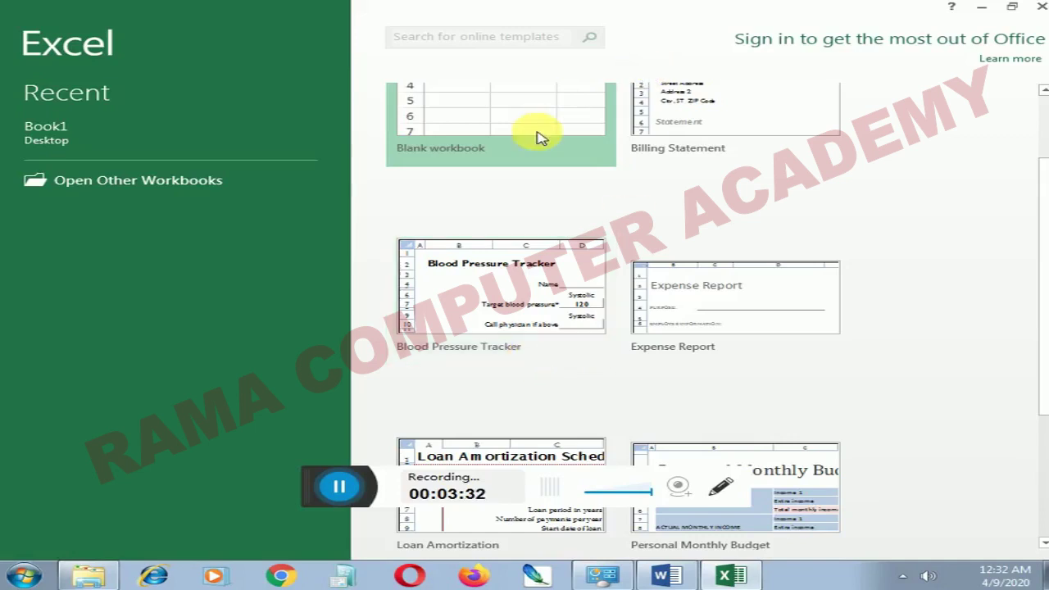
scroll(538, 135, up, 2)
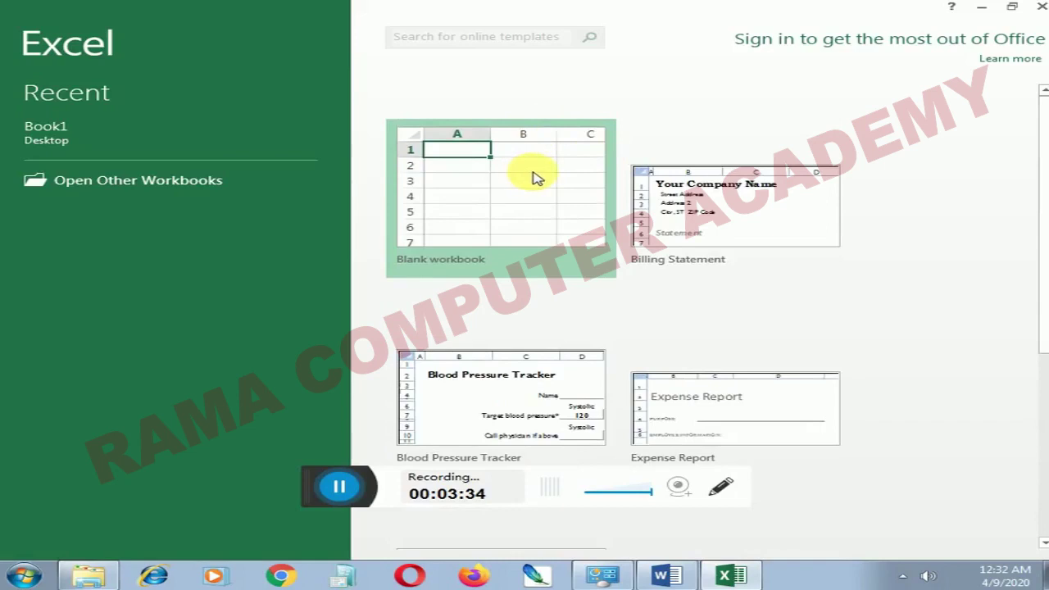
scroll(536, 175, down, 2)
scroll(538, 177, up, 2)
click(521, 175)
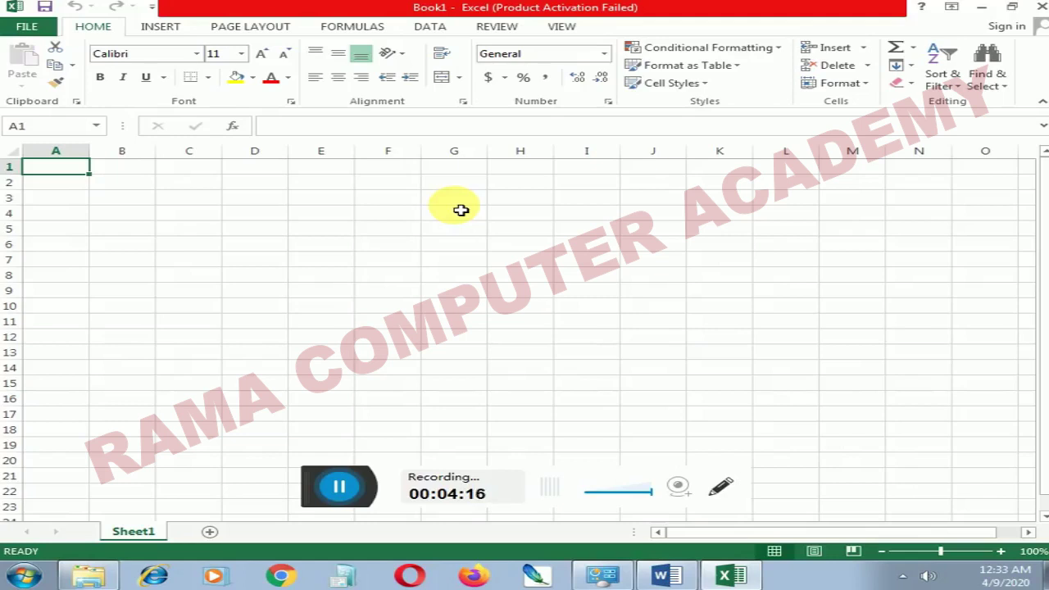
Step: Enter "realme" in cell A1 and "redmi" in cell A2
text(realme)
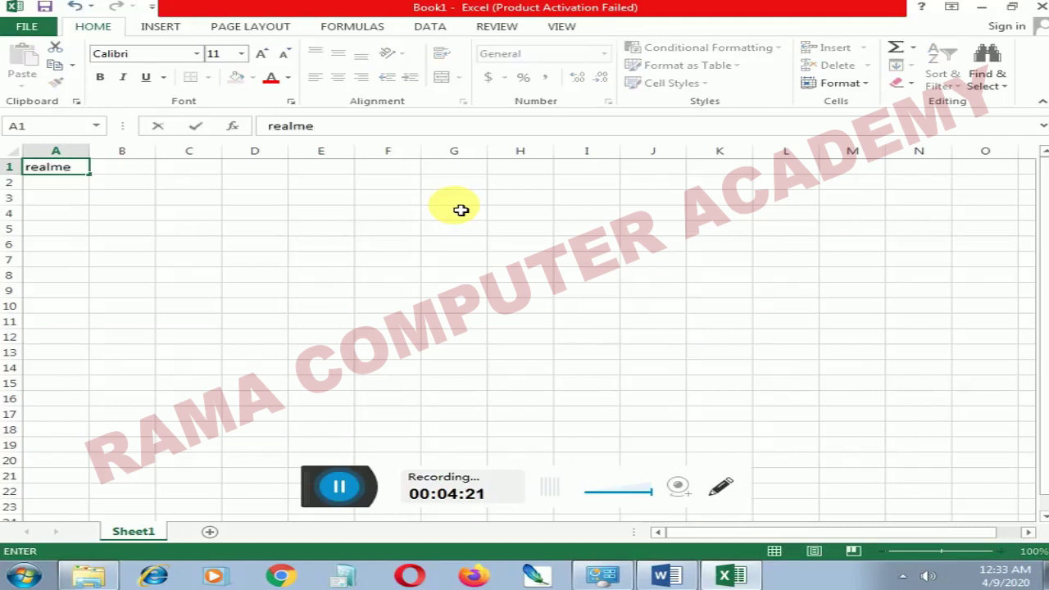
key(Return)
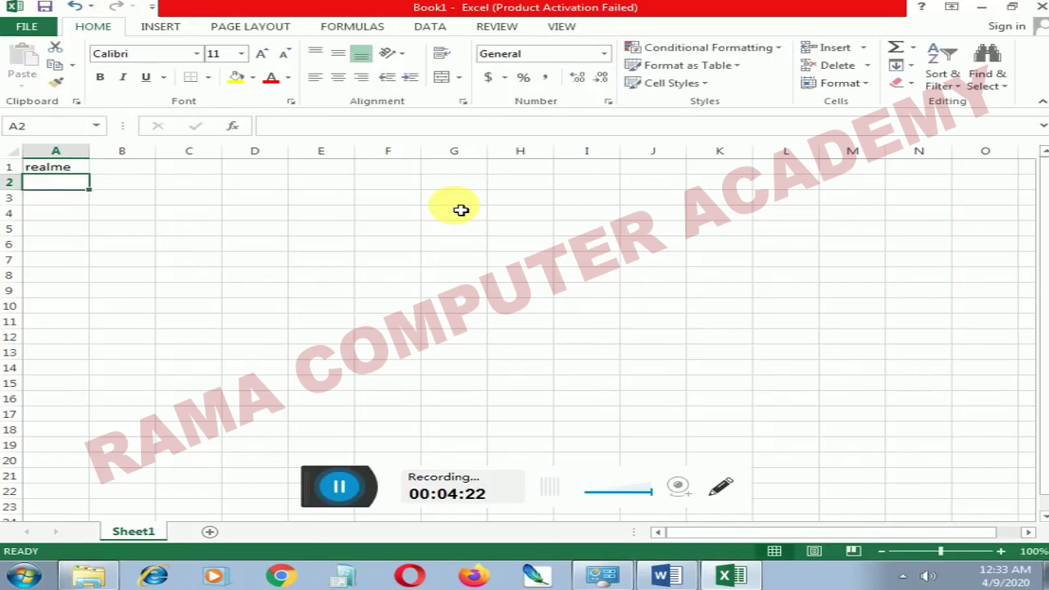
text(realme)
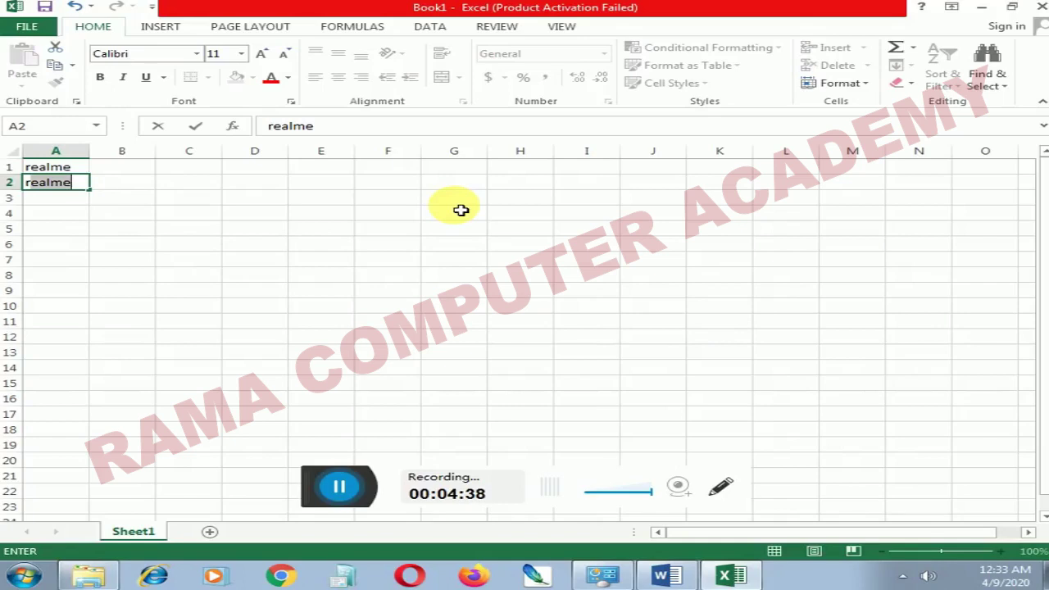
text(d)
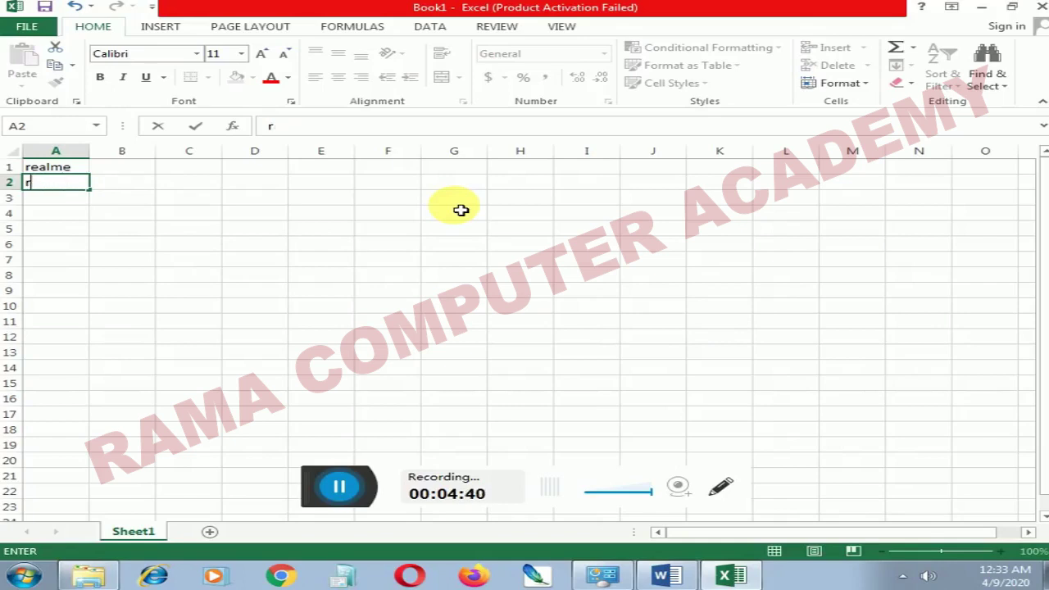
key(BackSpace)
text(edmi)
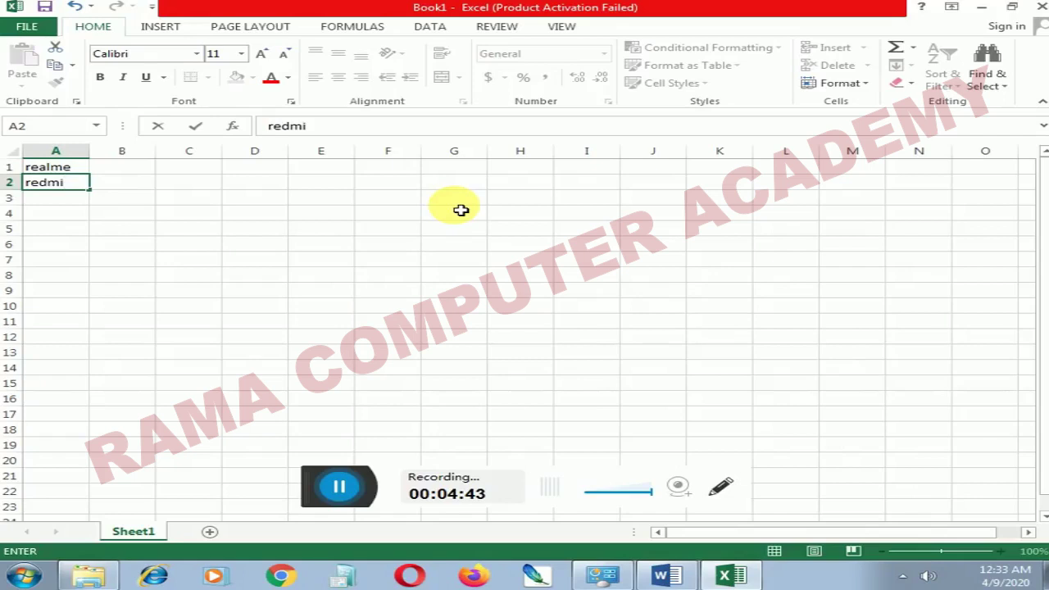
key(Return)
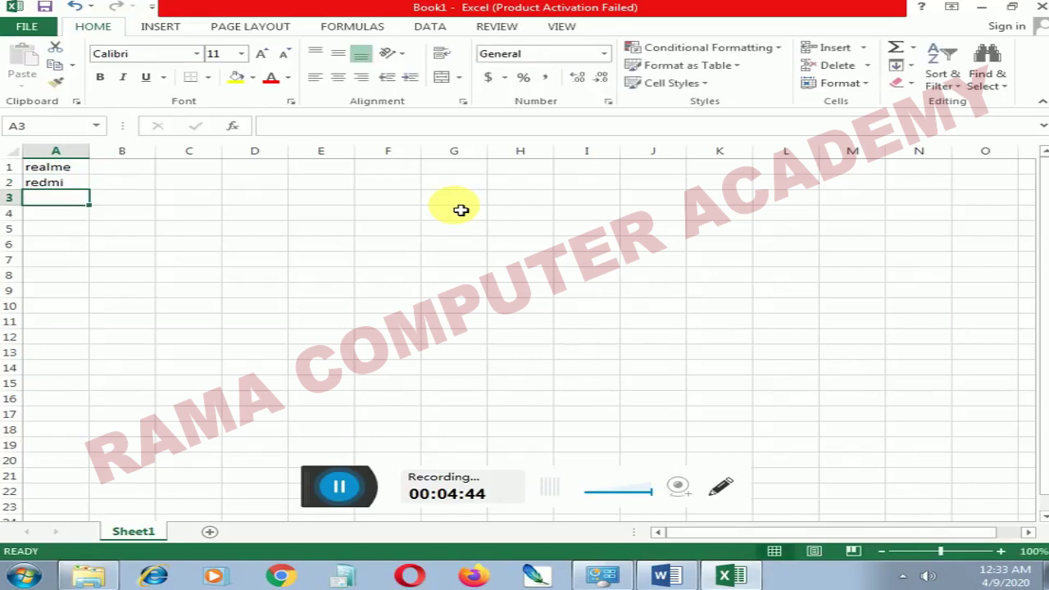
Step: Enter "realme" in cell A3 and move to cell D3
text(re)
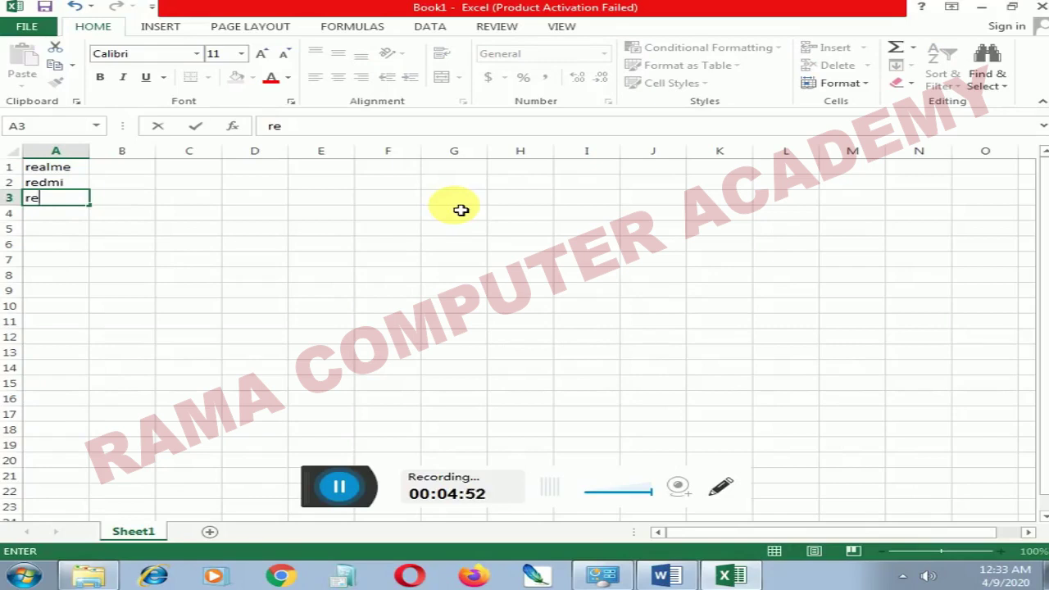
text(alme)
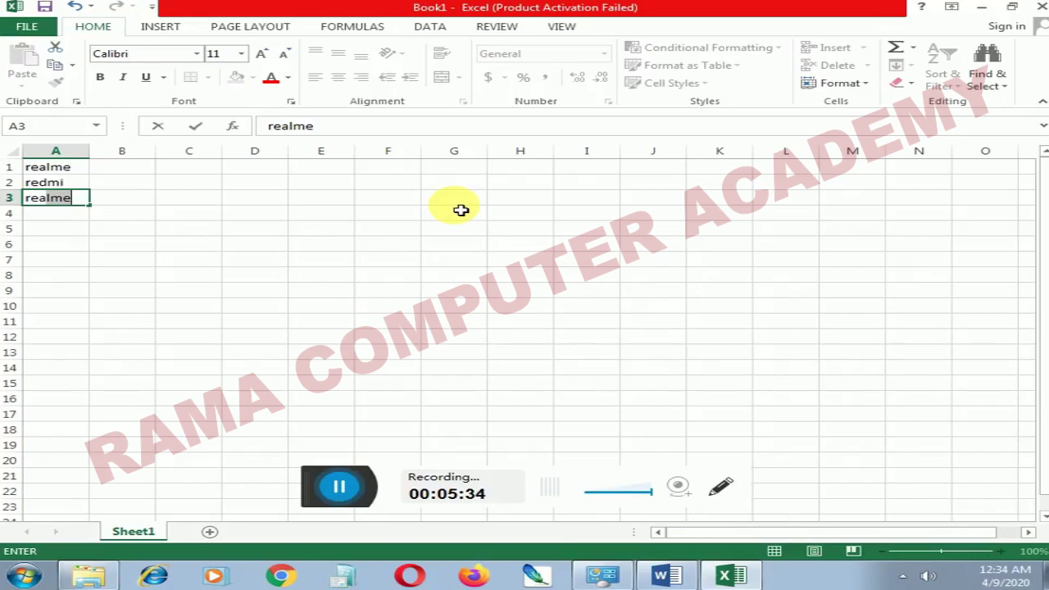
click(147, 28)
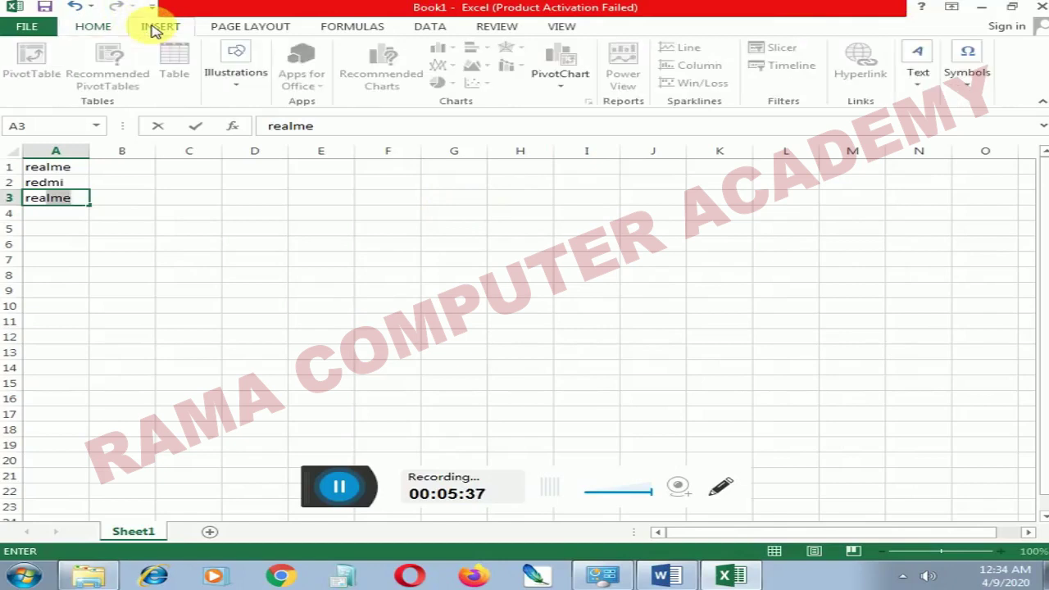
click(230, 201)
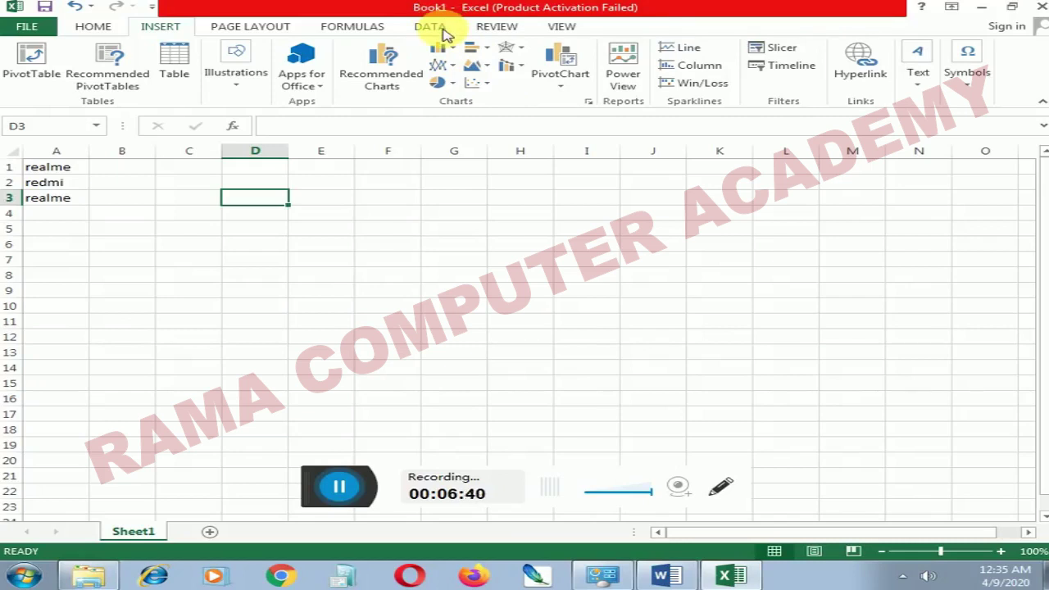
click(189, 245)
click(324, 272)
click(191, 290)
click(297, 289)
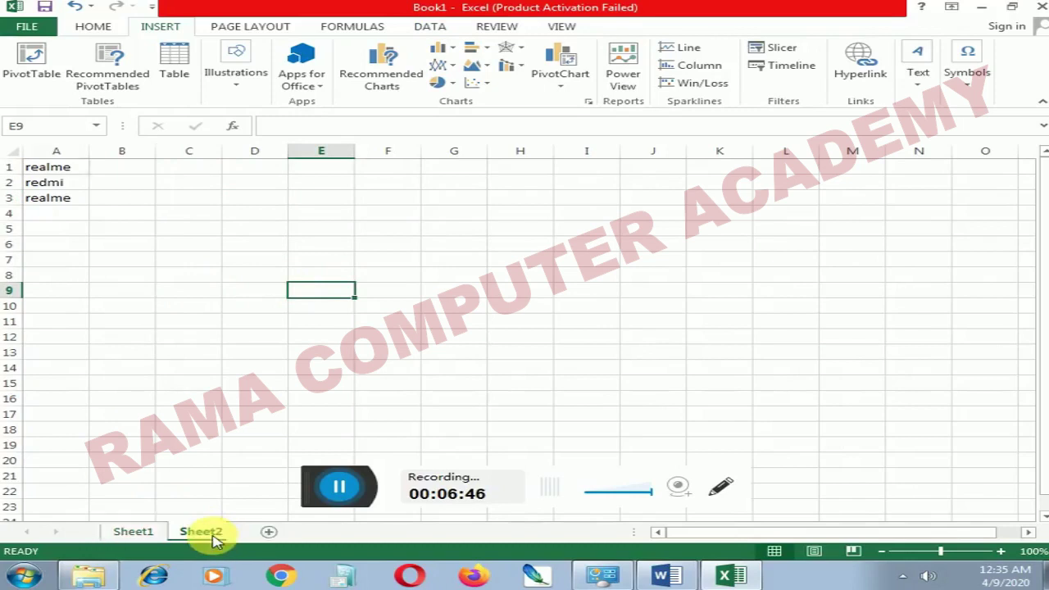
Step: Add a second worksheet to the workbook and go back to cell B3 on Sheet1
click(210, 533)
click(138, 533)
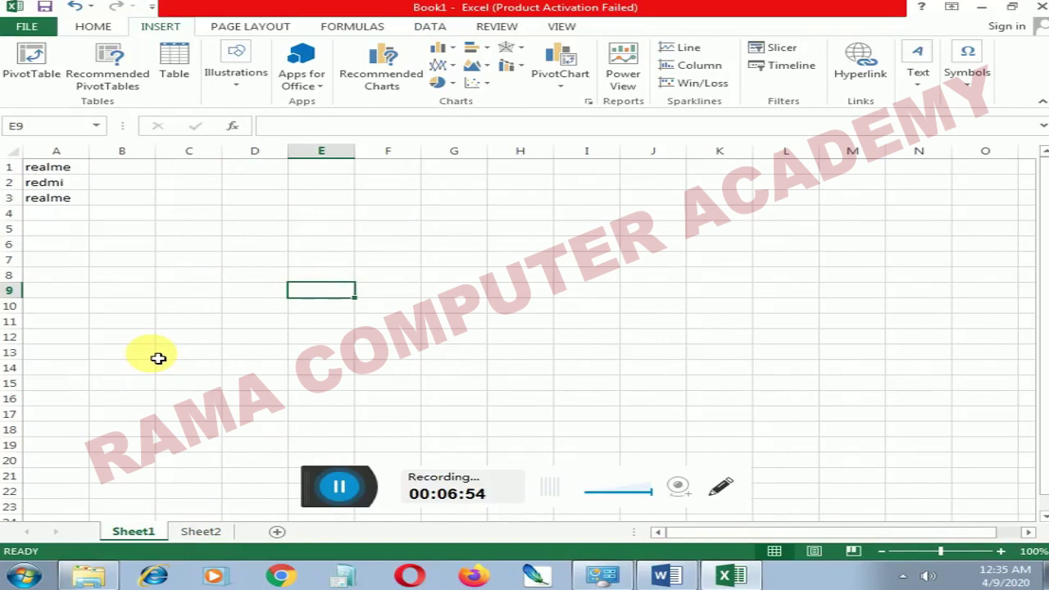
click(134, 202)
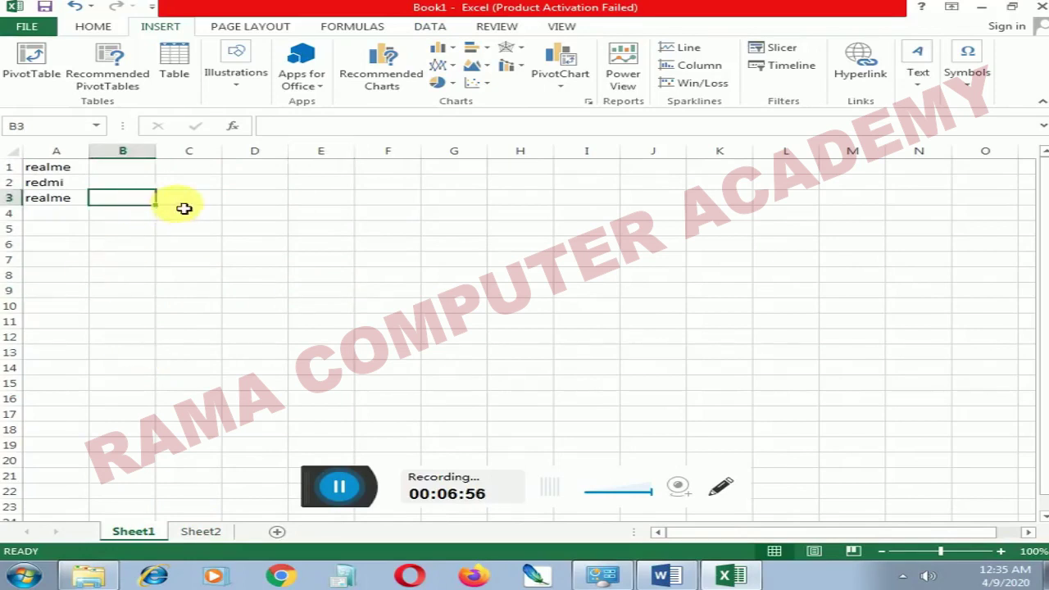
click(176, 206)
click(134, 206)
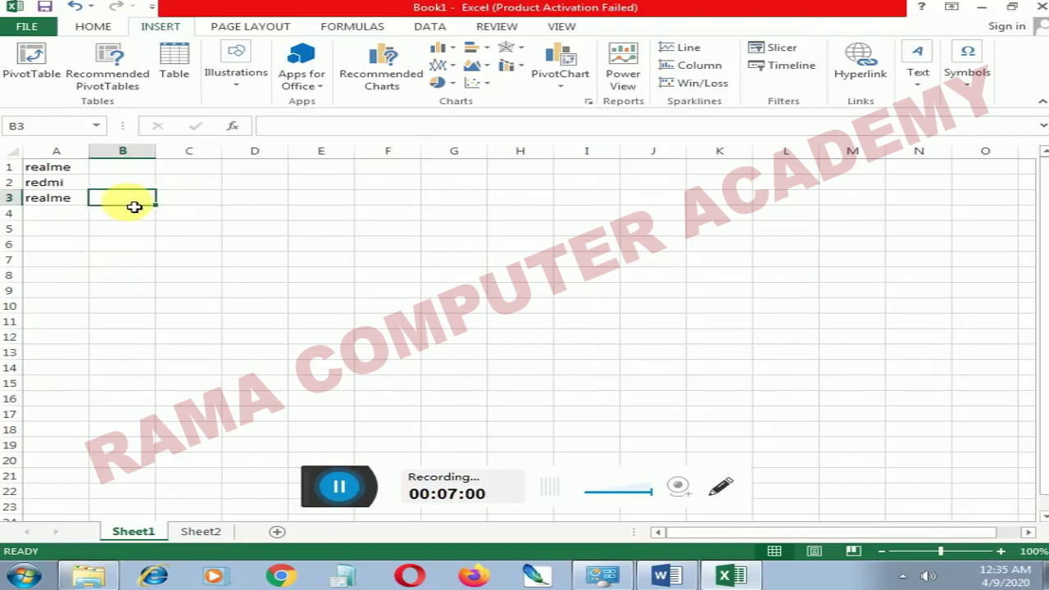
Step: Make column A slightly narrower and select the whole of row 1
double_click(89, 155)
drag(82, 155, 94, 156)
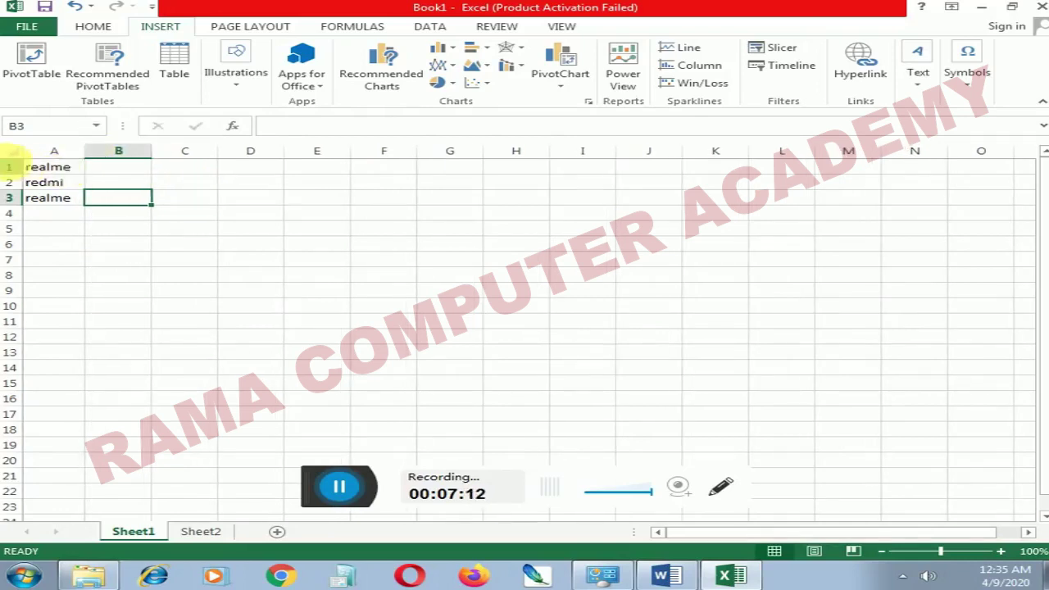
click(9, 166)
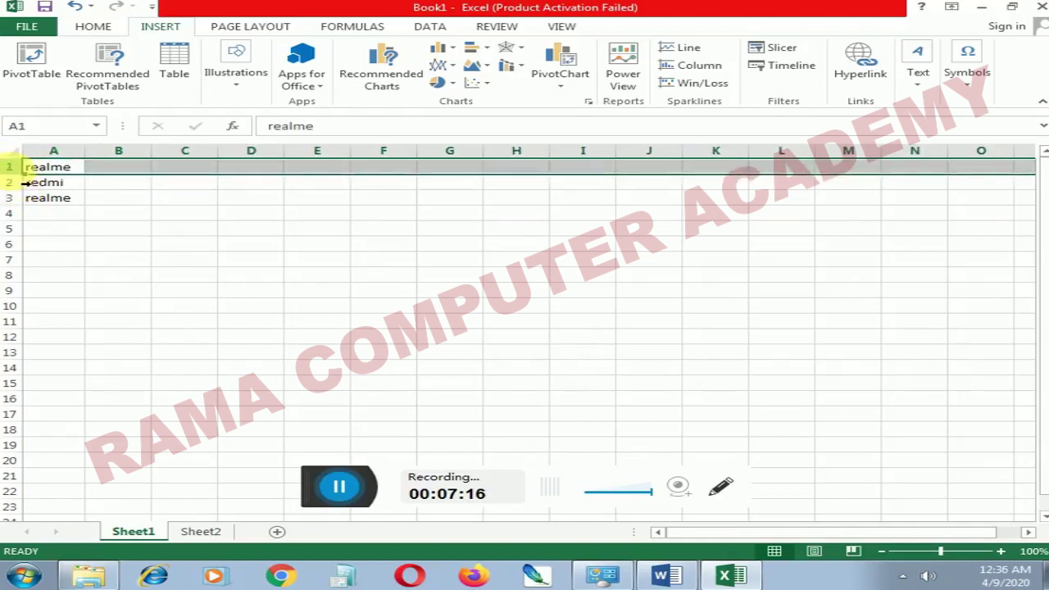
Step: From cell D6, jump to the sheet's last row and back to row 1, and to the last column and back to A1
click(242, 251)
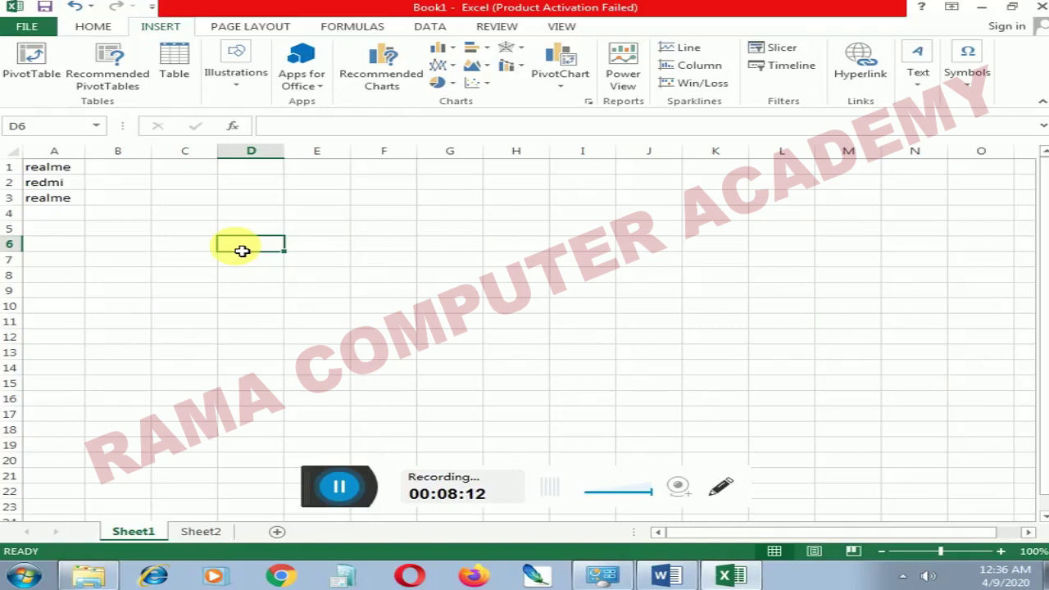
key(ctrl+Down)
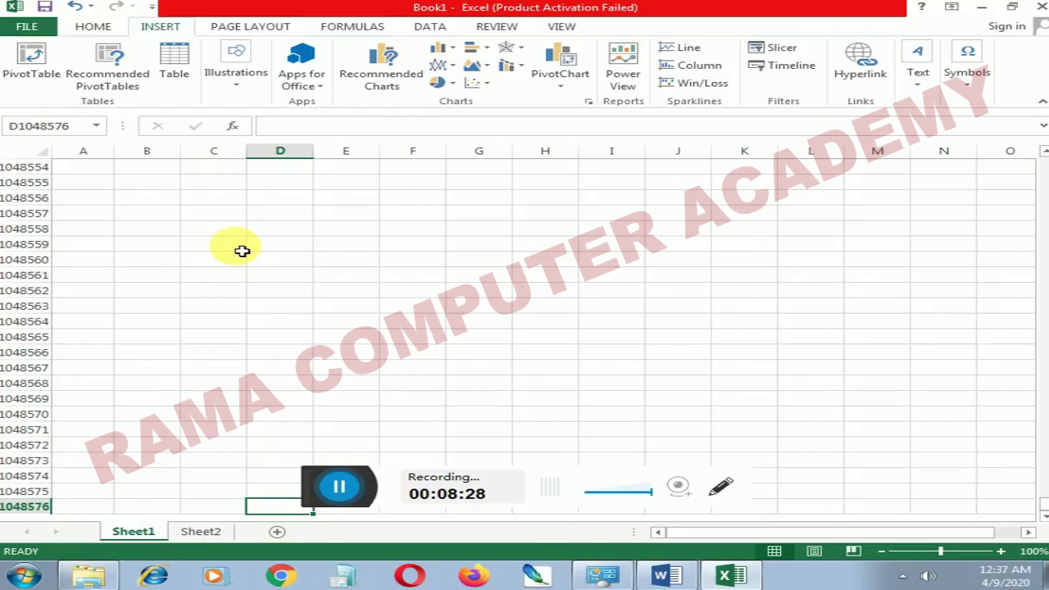
key(Up)
key(ctrl+Up)
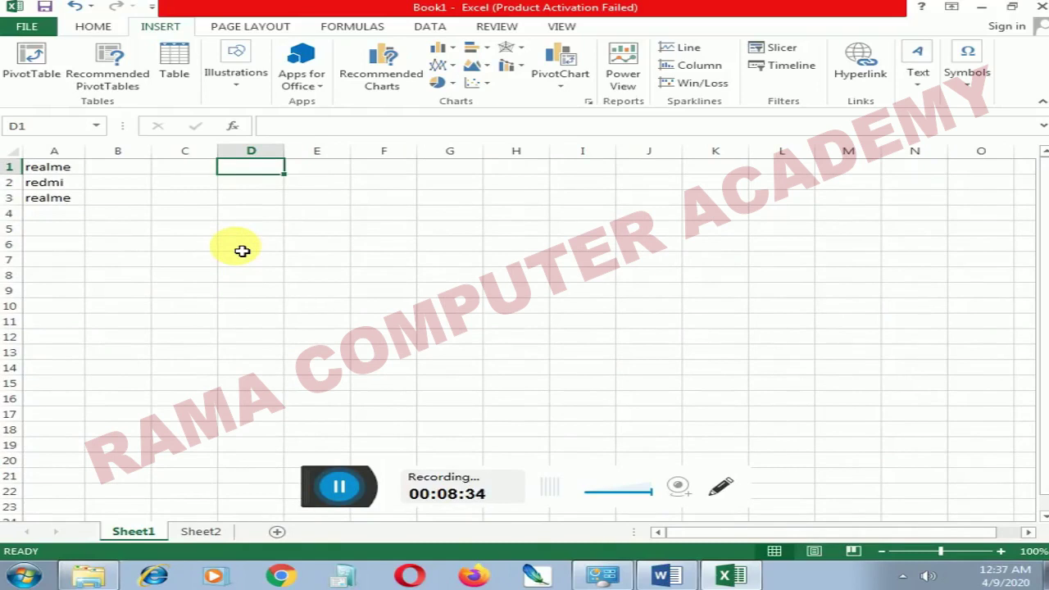
key(ctrl+Right)
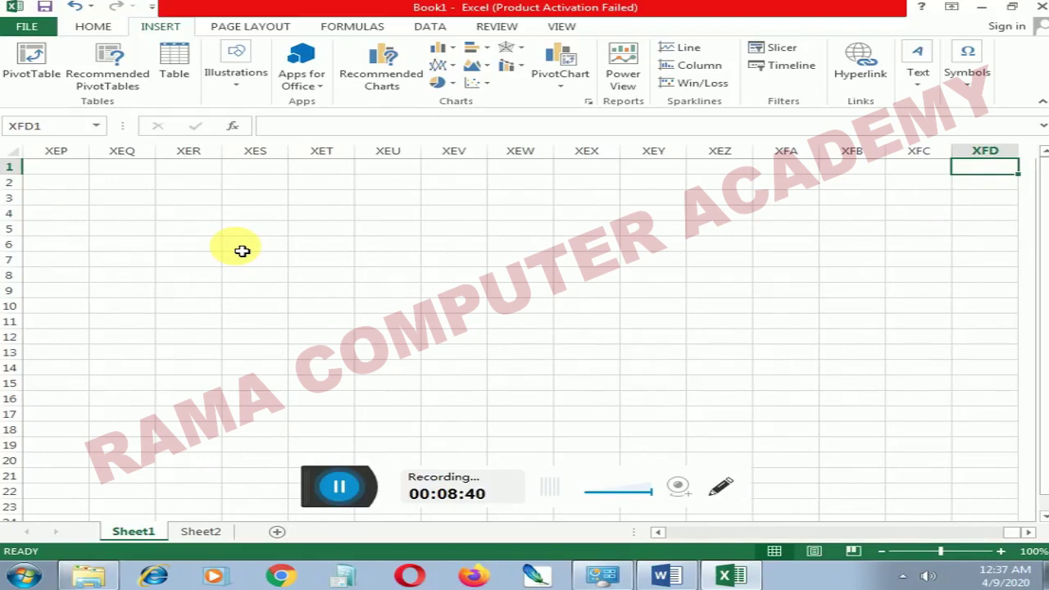
key(ctrl+Left)
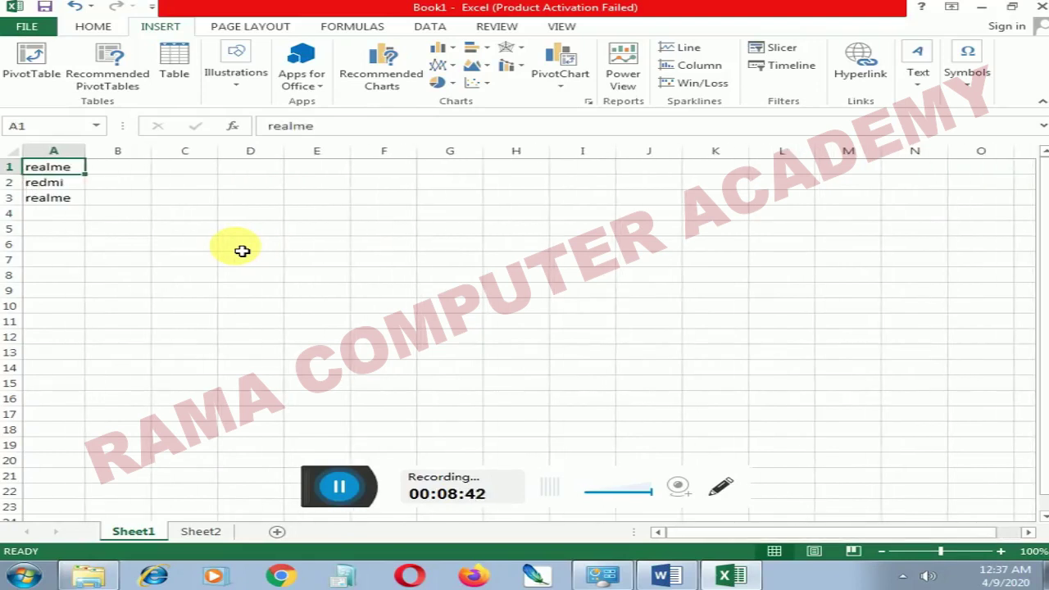